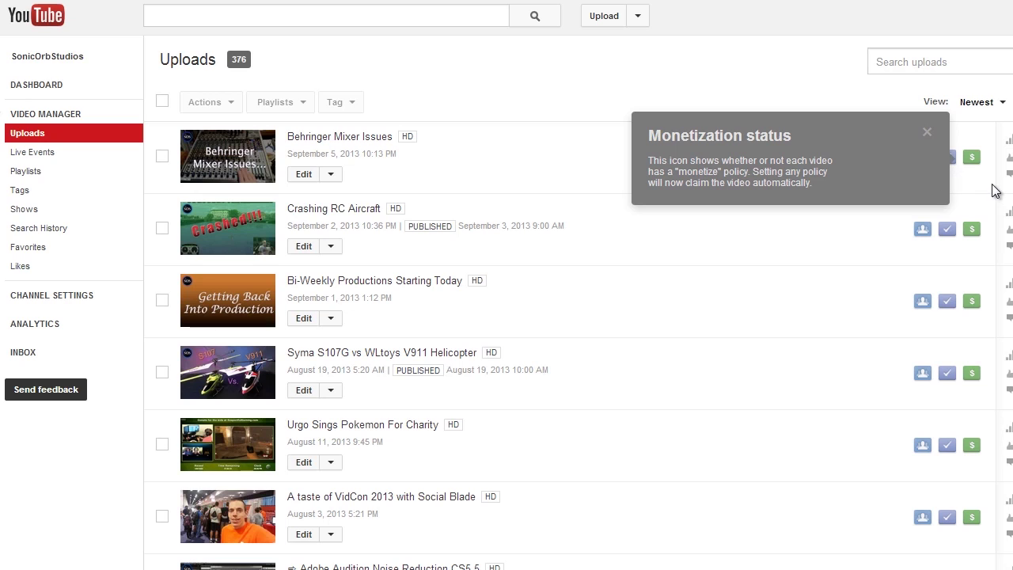
Check the channel's features and account status, noting its network RPMNetworks.
{"action": "left_click", "coordinate": [639, 17]}
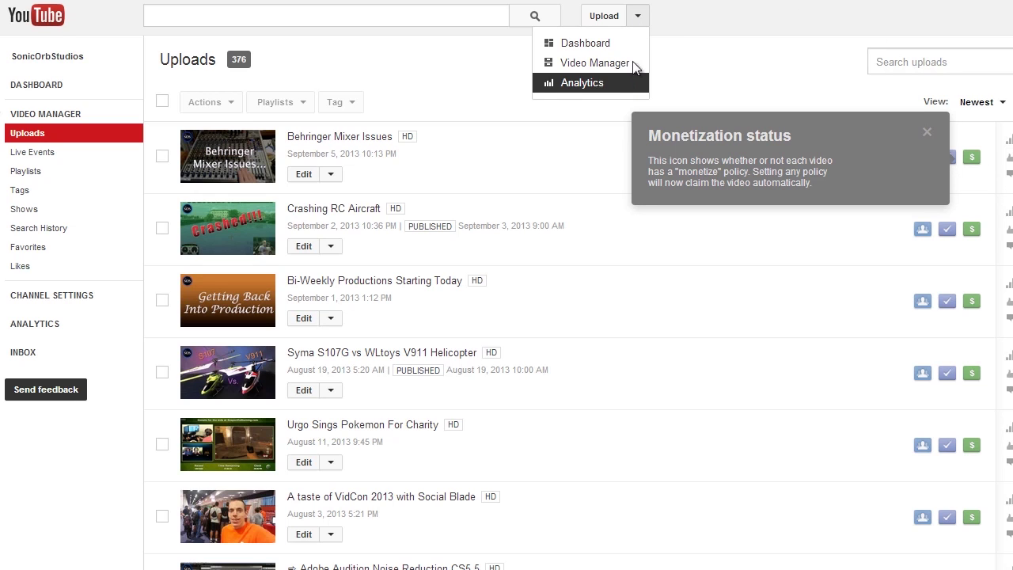
{"action": "left_click", "coordinate": [621, 82]}
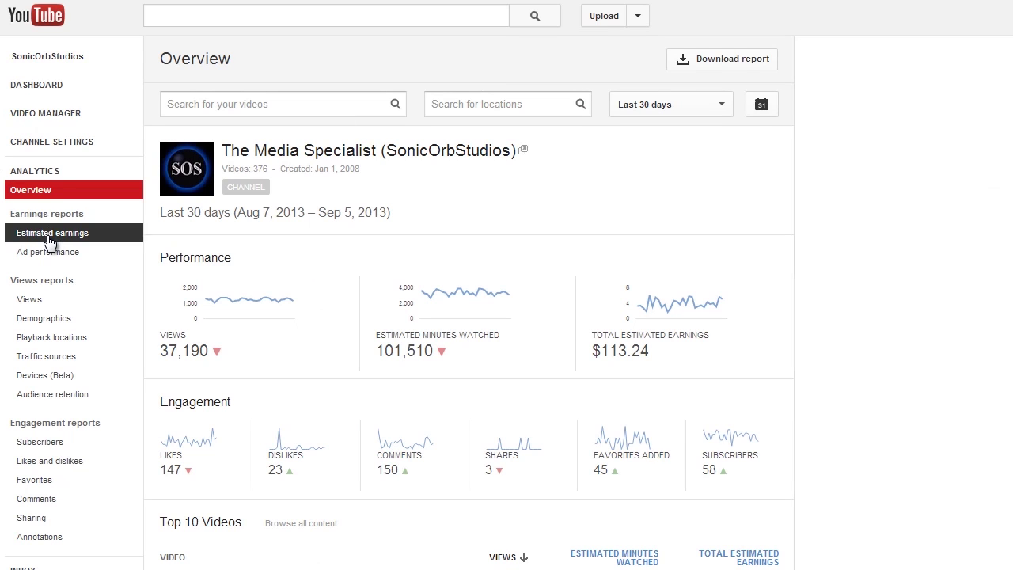
{"action": "left_click", "coordinate": [36, 143]}
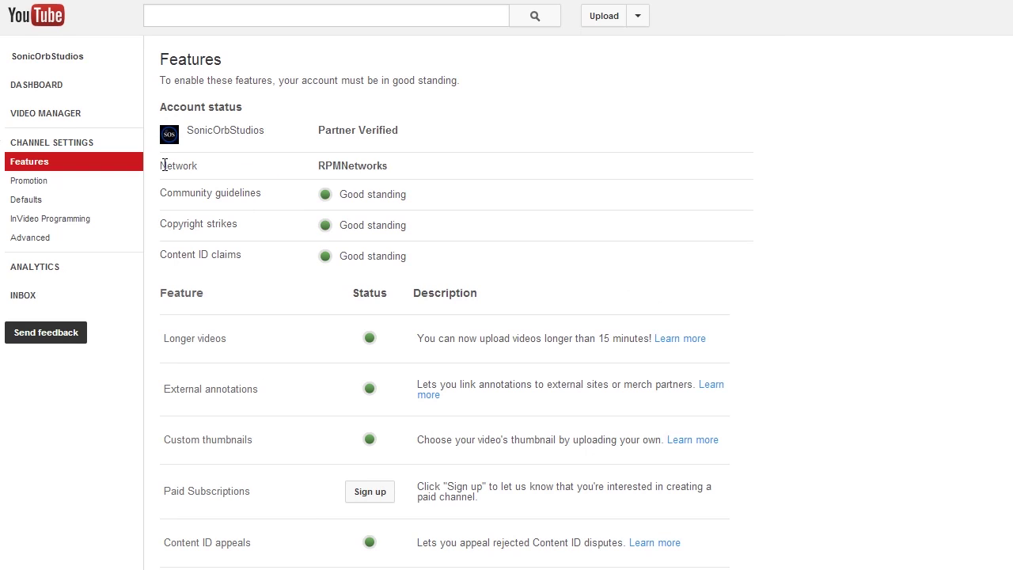
{"action": "left_click_drag", "start_coordinate": [163, 166], "coordinate": [401, 166]}
{"action": "left_click", "coordinate": [314, 166]}
{"action": "left_click_drag", "start_coordinate": [323, 166], "coordinate": [387, 172]}
{"action": "left_click", "coordinate": [379, 168]}
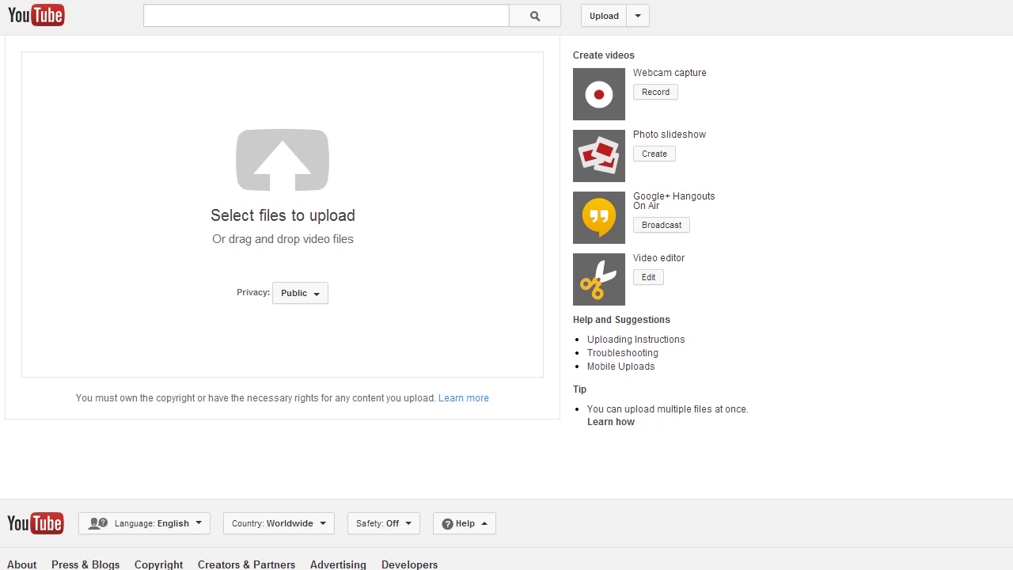
Upload the Fire Hydrant video, set its privacy to Private, and view its monetization settings.
{"action": "left_click_drag", "start_coordinate": [1008, 293], "coordinate": [271, 199]}
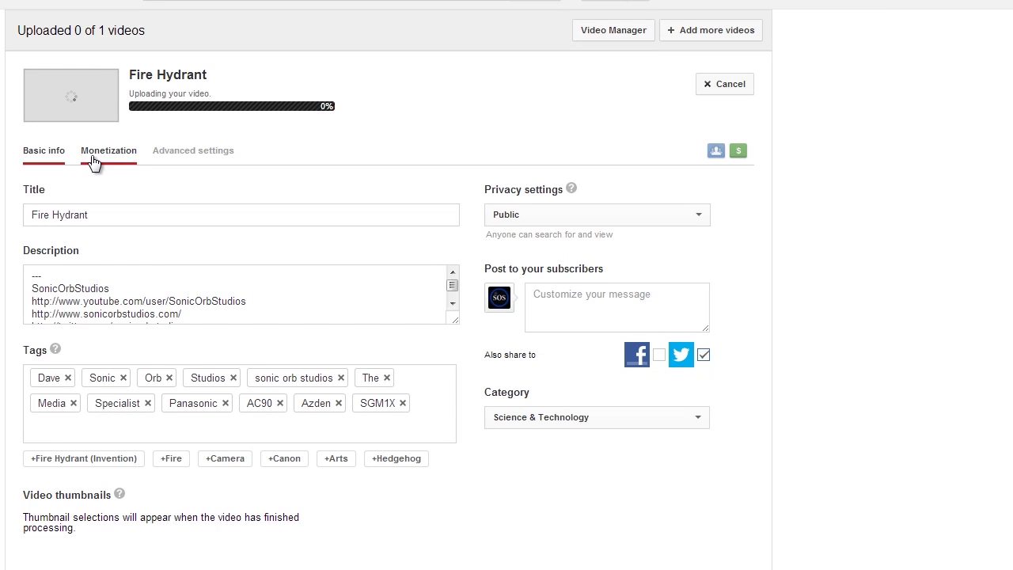
{"action": "left_click", "coordinate": [93, 157]}
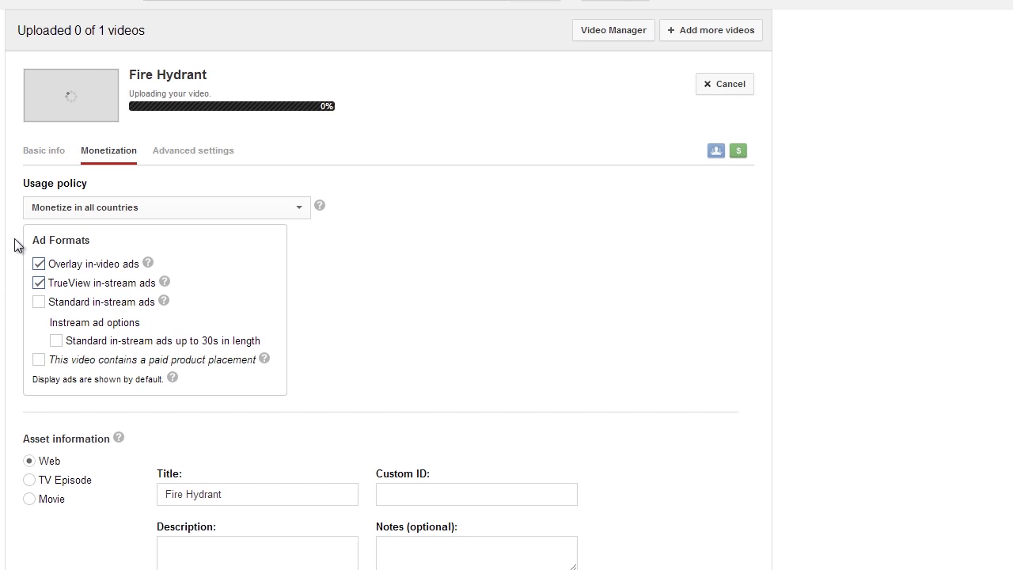
{"action": "left_click", "coordinate": [48, 153]}
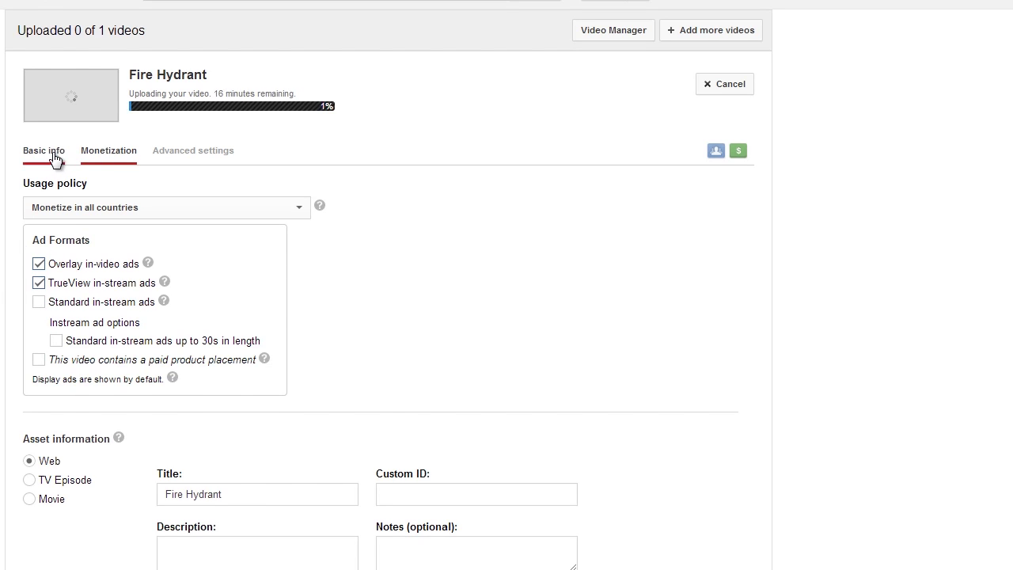
{"action": "left_click", "coordinate": [576, 213]}
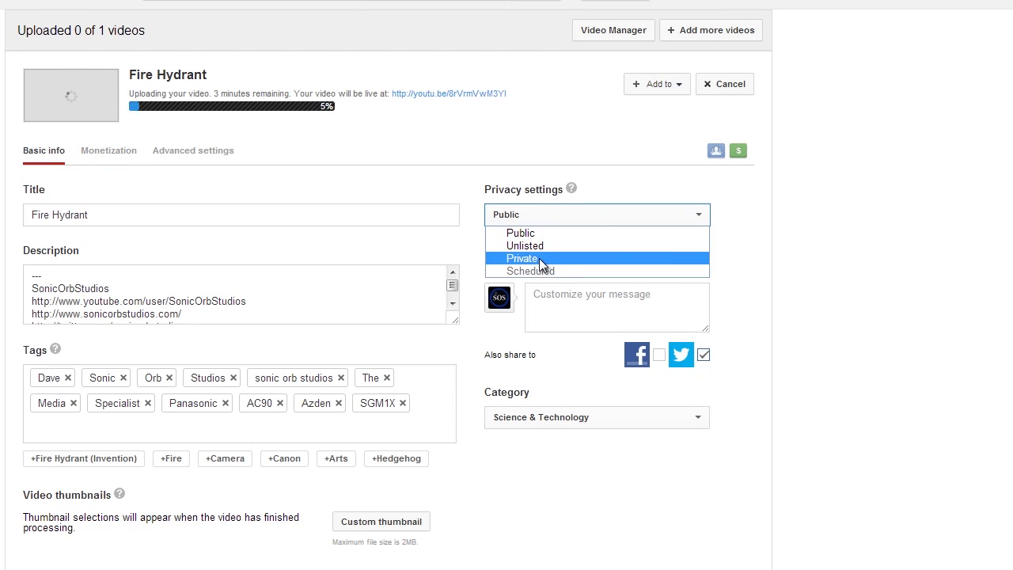
{"action": "left_click", "coordinate": [542, 259]}
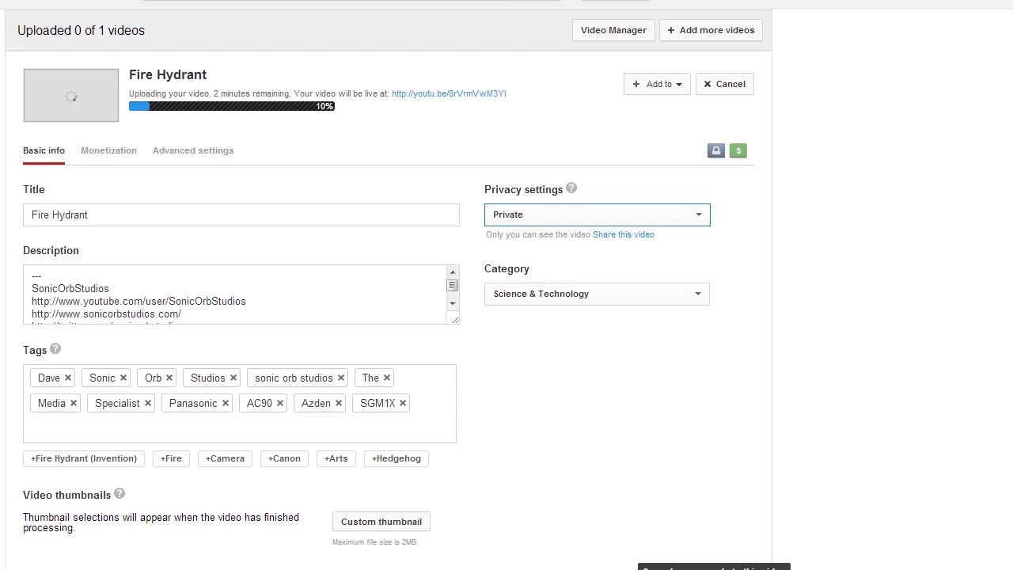
{"action": "left_click", "coordinate": [546, 488]}
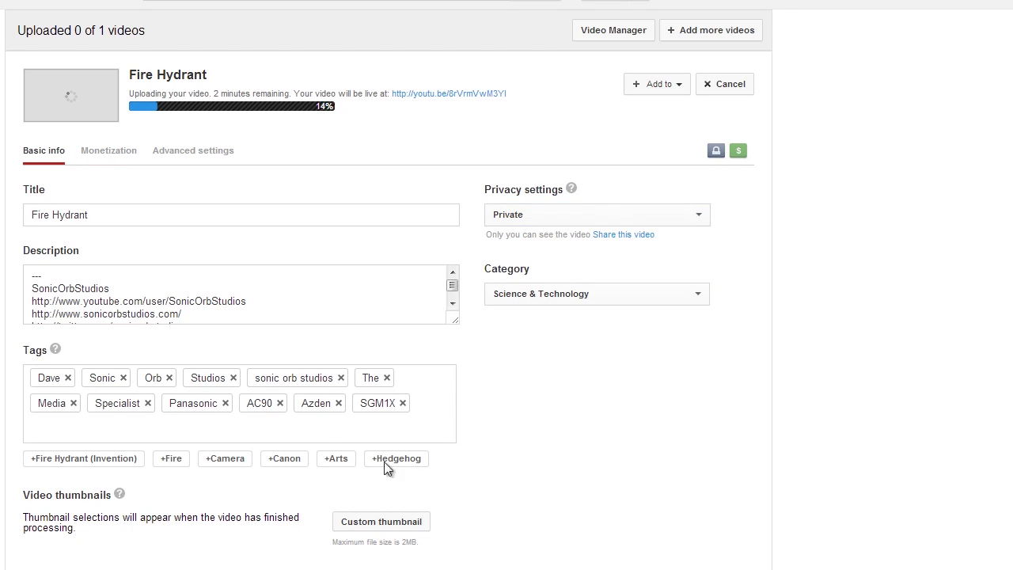
{"action": "left_click", "coordinate": [85, 155]}
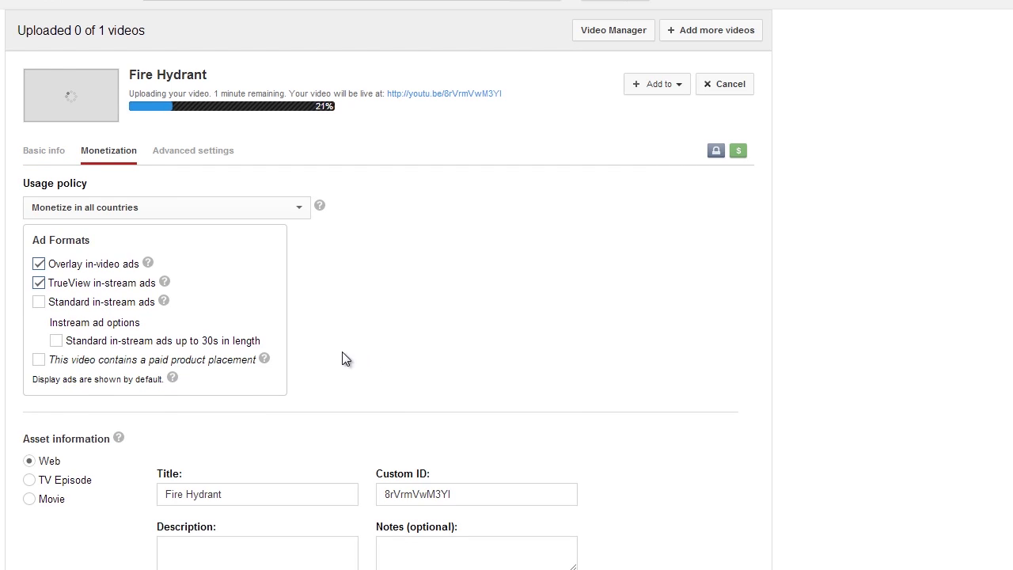
{"action": "scroll", "coordinate": [332, 348], "scroll_direction": "down", "scroll_amount": 1}
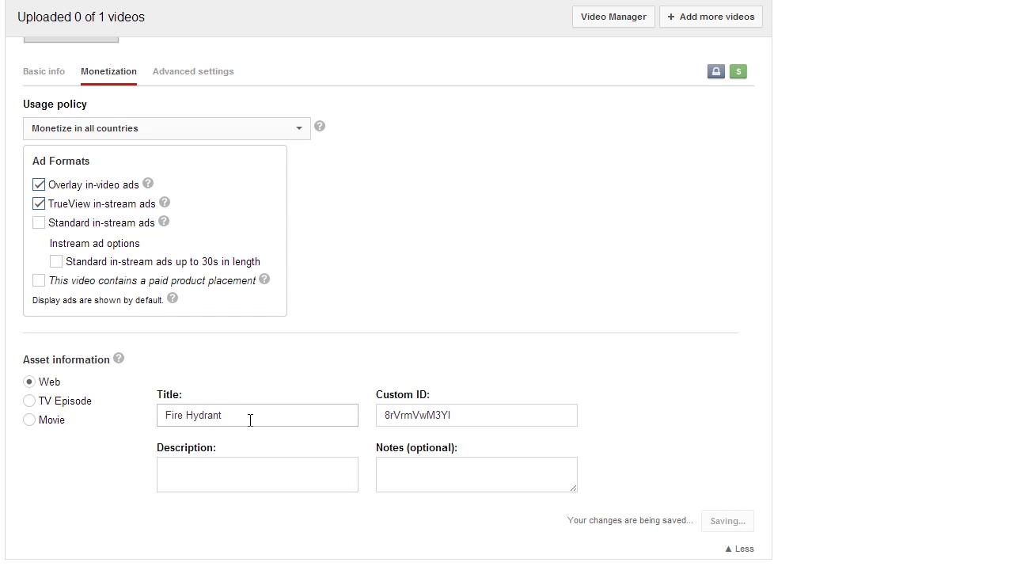
Review the Fire Hydrant asset title and custom ID fields while the upload finishes.
{"action": "left_click_drag", "start_coordinate": [250, 420], "coordinate": [155, 416]}
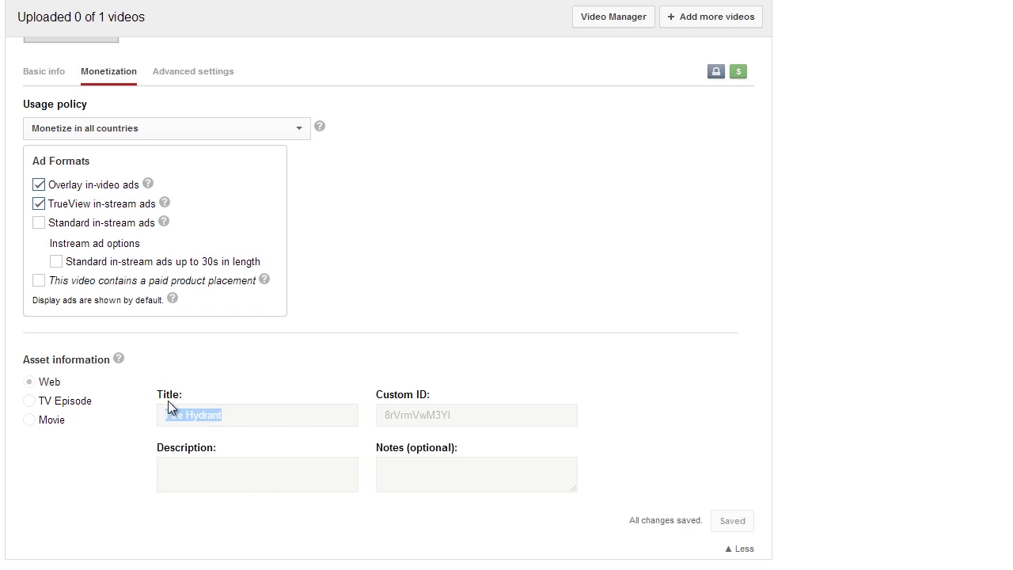
{"action": "left_click_drag", "start_coordinate": [229, 413], "coordinate": [154, 416]}
{"action": "left_click_drag", "start_coordinate": [461, 414], "coordinate": [371, 411]}
{"action": "left_click", "coordinate": [432, 416]}
{"action": "scroll", "coordinate": [106, 487], "scroll_direction": "up", "scroll_amount": 1}
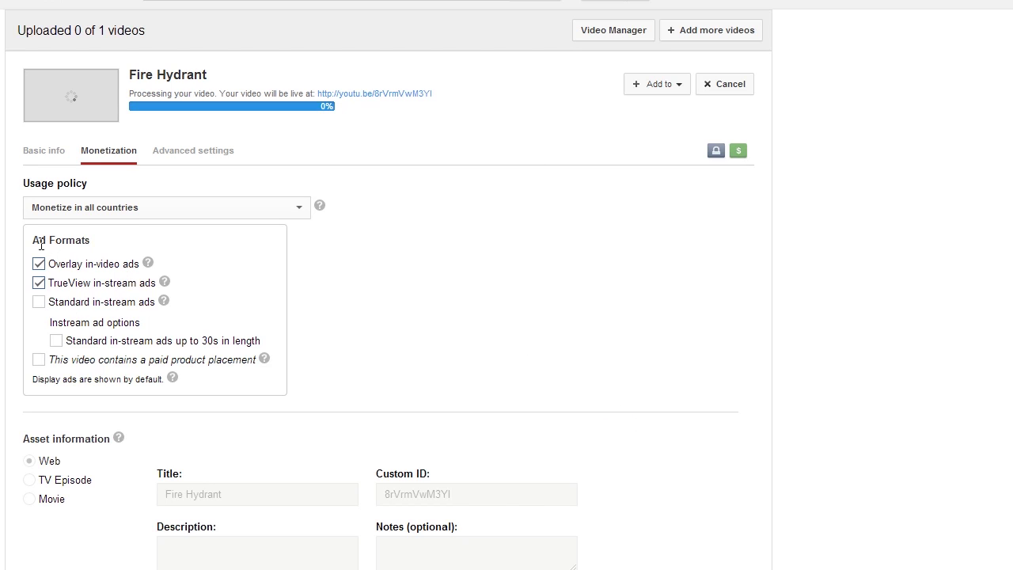
Keep the usage policy set to Monetize in all countries.
{"action": "left_click", "coordinate": [121, 205]}
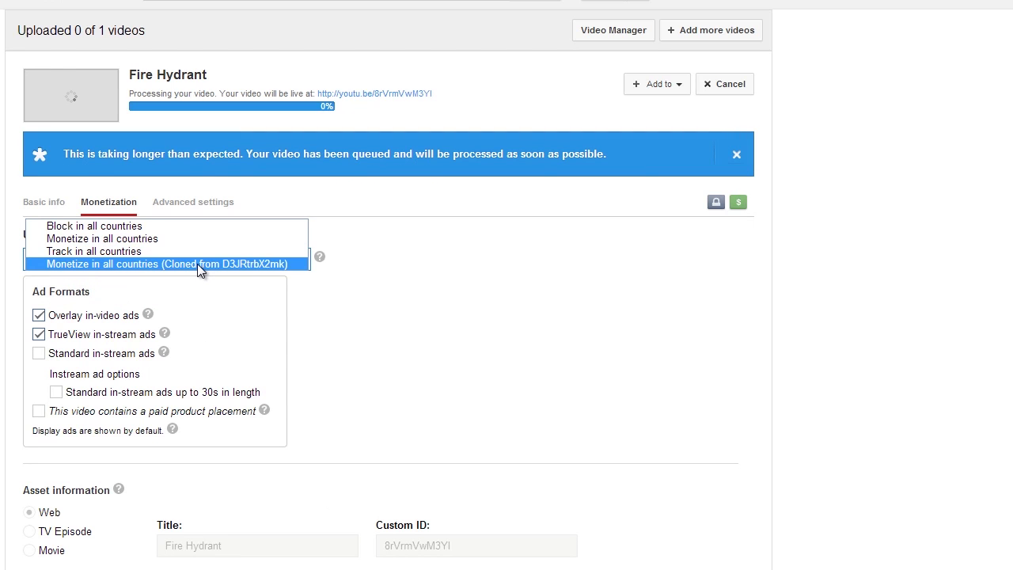
{"action": "scroll", "coordinate": [426, 305], "scroll_direction": "down", "scroll_amount": 3}
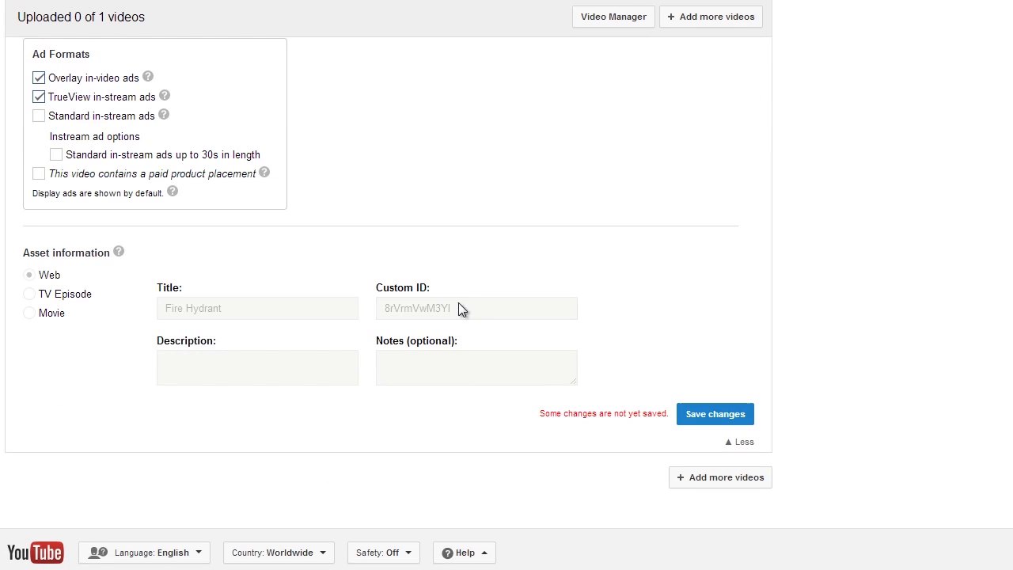
{"action": "scroll", "coordinate": [402, 331], "scroll_direction": "up", "scroll_amount": 3}
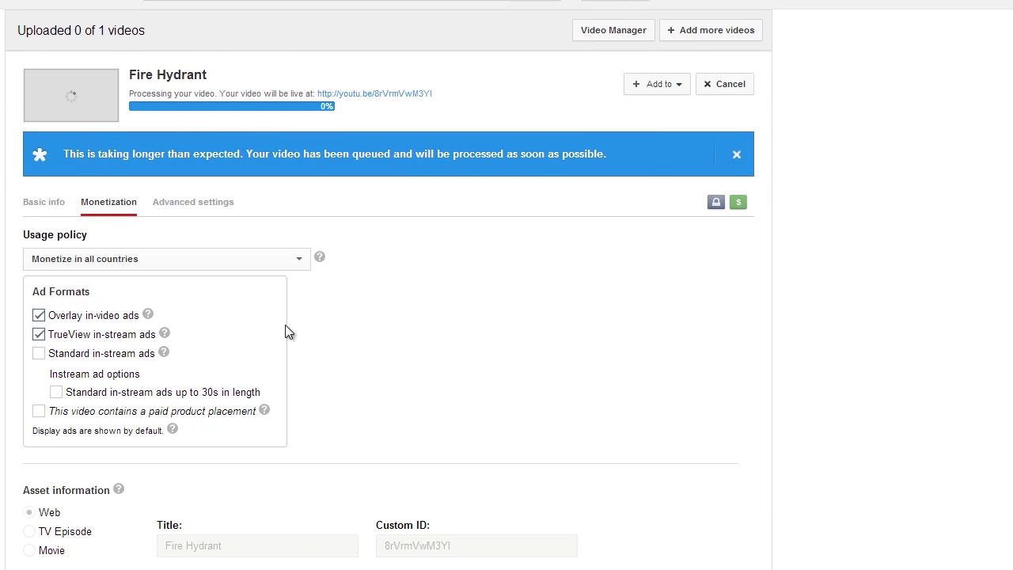
View the usage policy help explanation, then dismiss the slow-processing notice.
{"action": "left_click", "coordinate": [105, 266]}
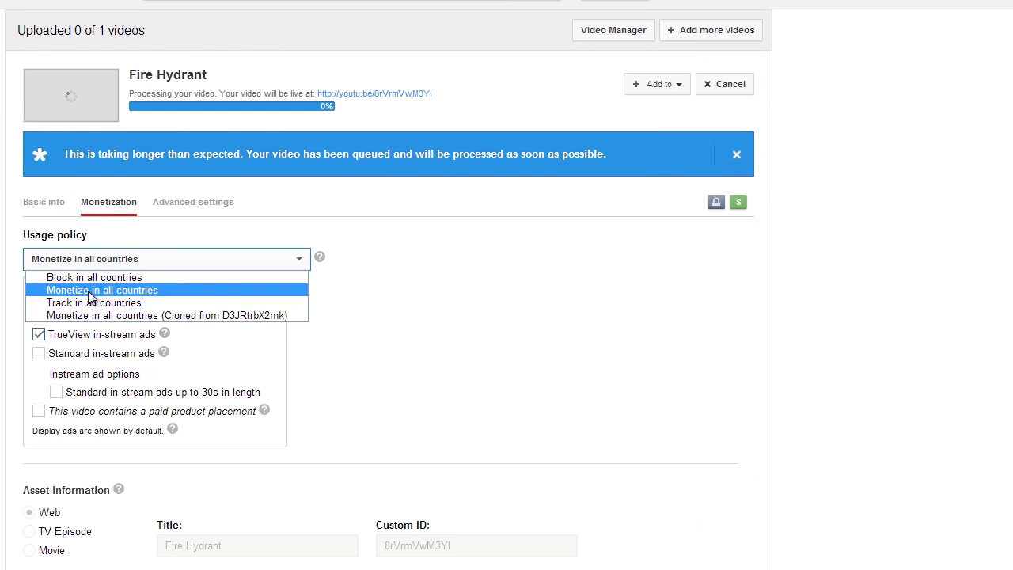
{"action": "left_click", "coordinate": [321, 259]}
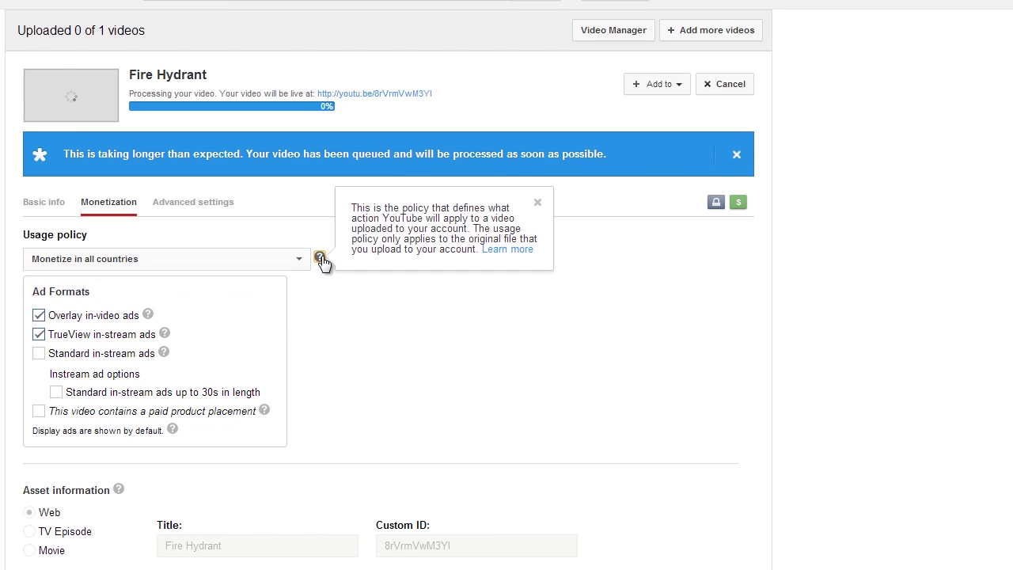
{"action": "left_click", "coordinate": [315, 294]}
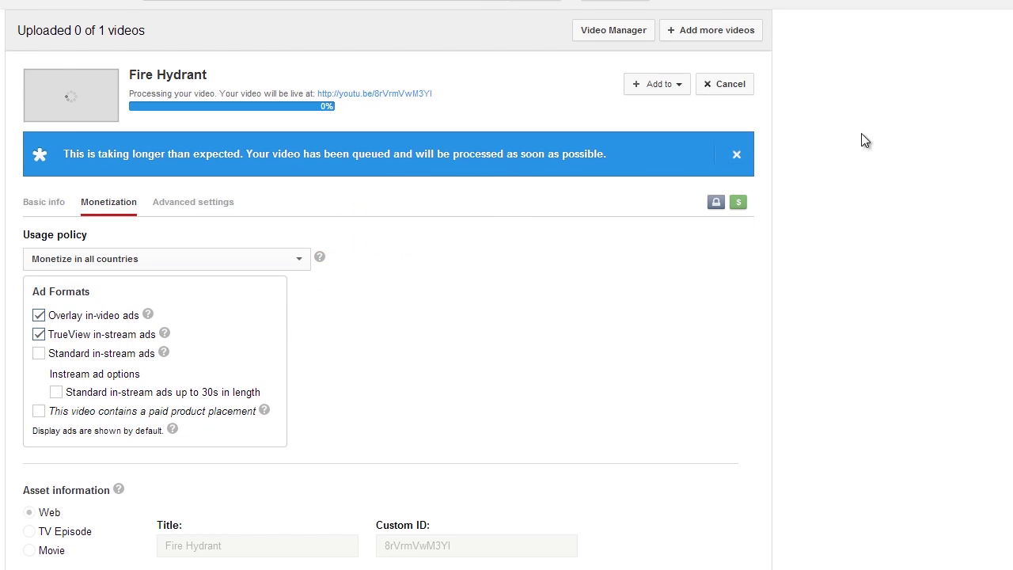
{"action": "left_click", "coordinate": [736, 154]}
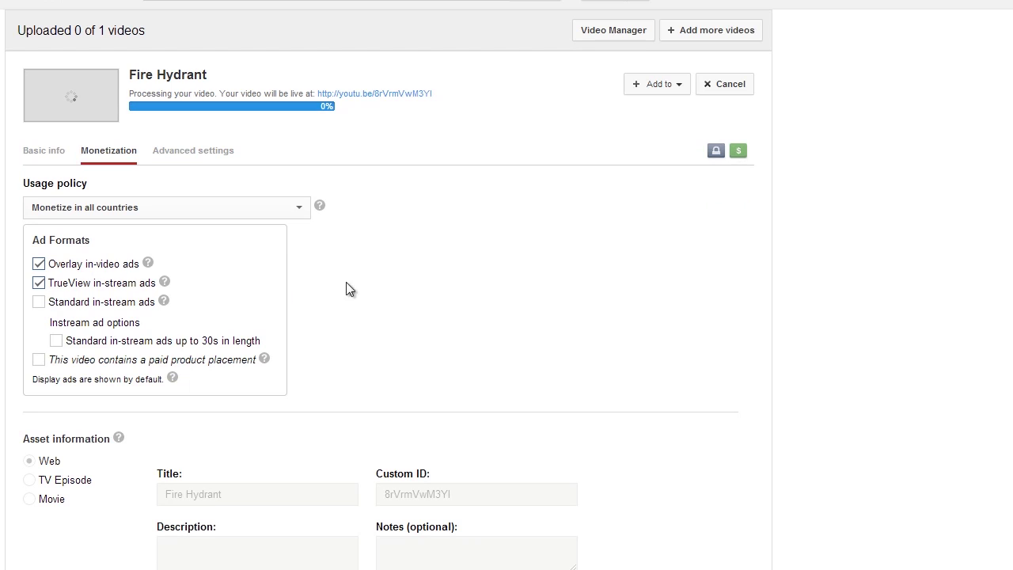
{"action": "scroll", "coordinate": [329, 213], "scroll_direction": "down", "scroll_amount": 1}
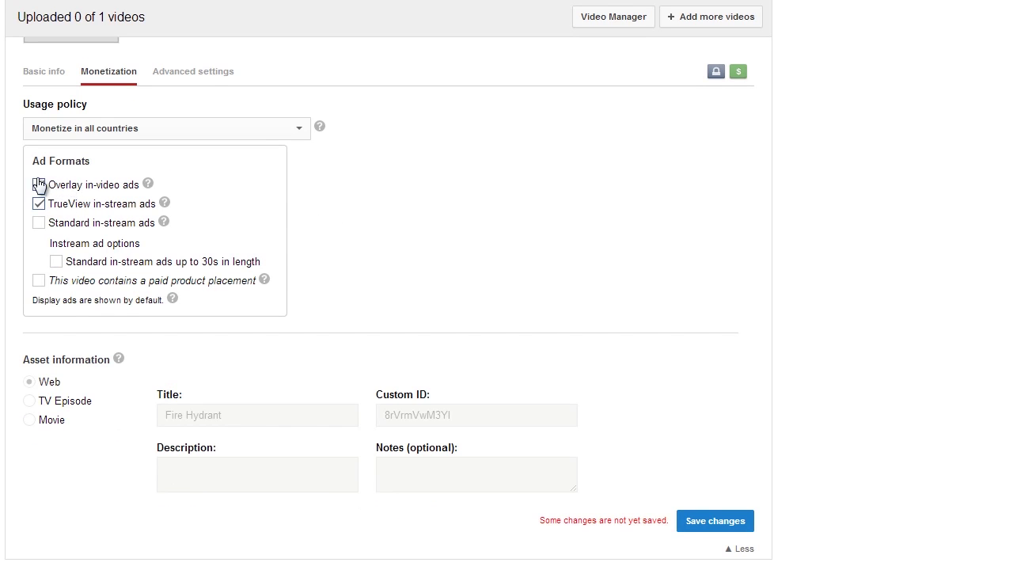
{"action": "left_click", "coordinate": [141, 184]}
{"action": "left_click", "coordinate": [141, 184]}
{"action": "left_click", "coordinate": [148, 184]}
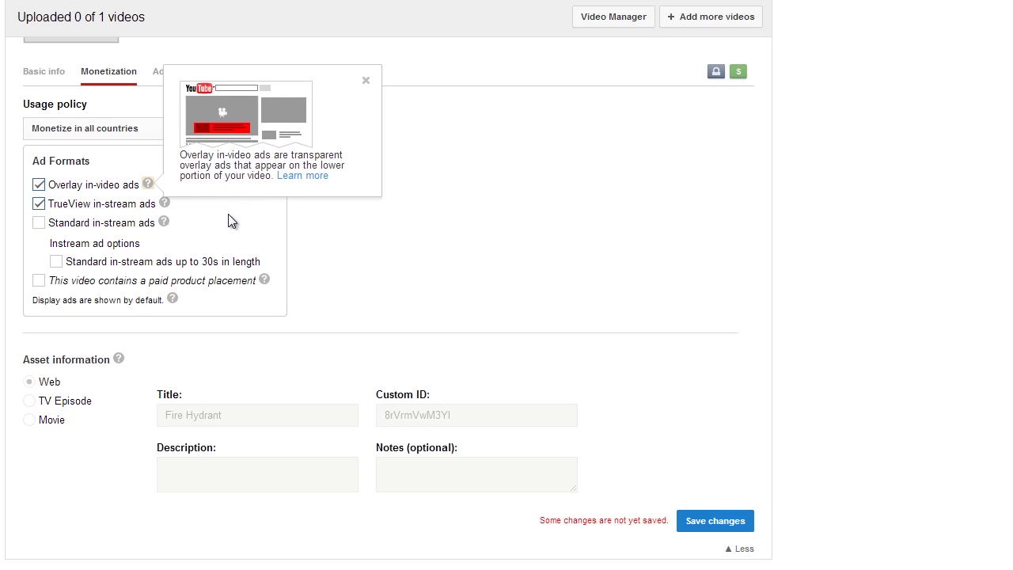
{"action": "left_click", "coordinate": [317, 277]}
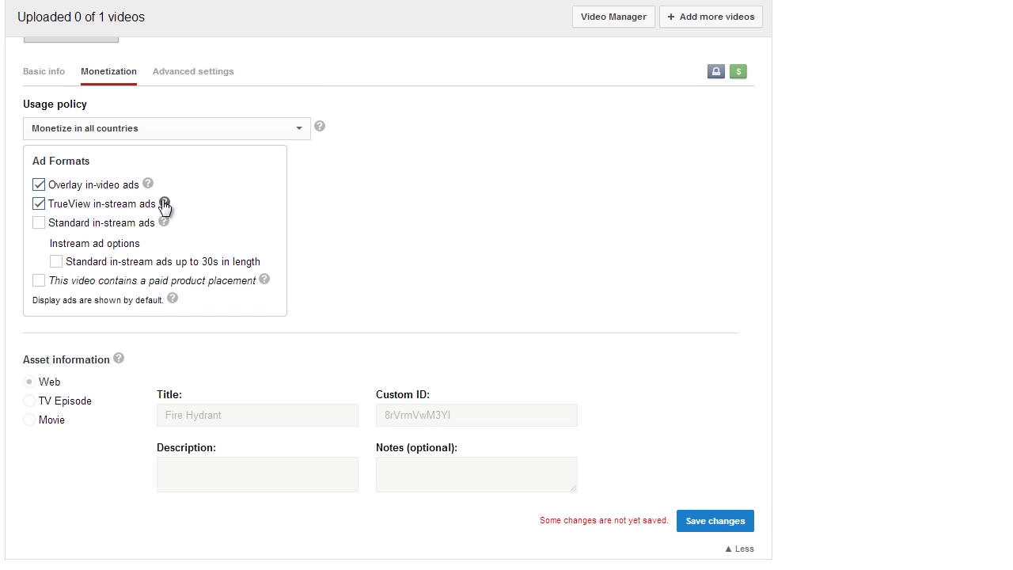
{"action": "left_click", "coordinate": [164, 204]}
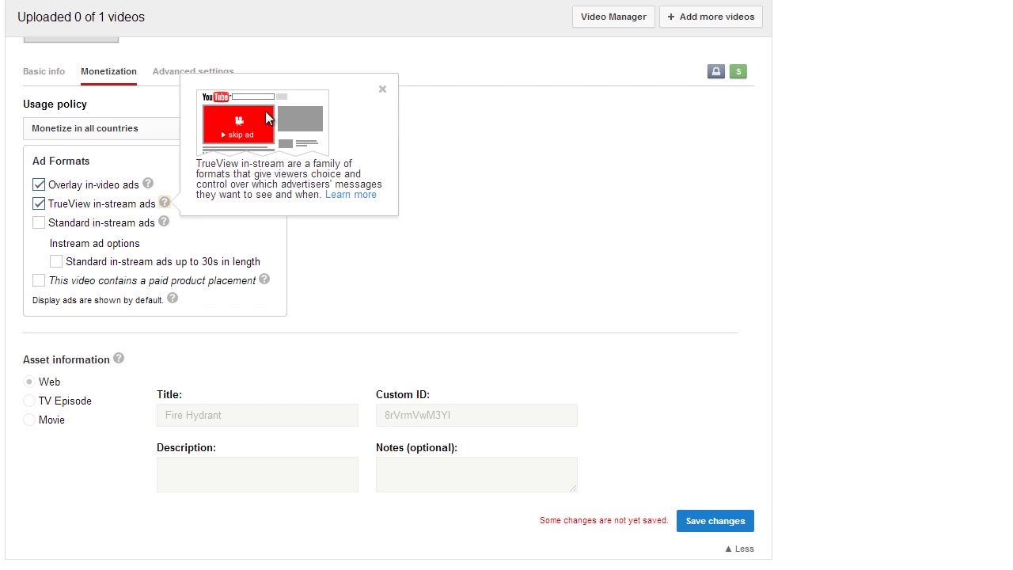
{"action": "left_click", "coordinate": [165, 223]}
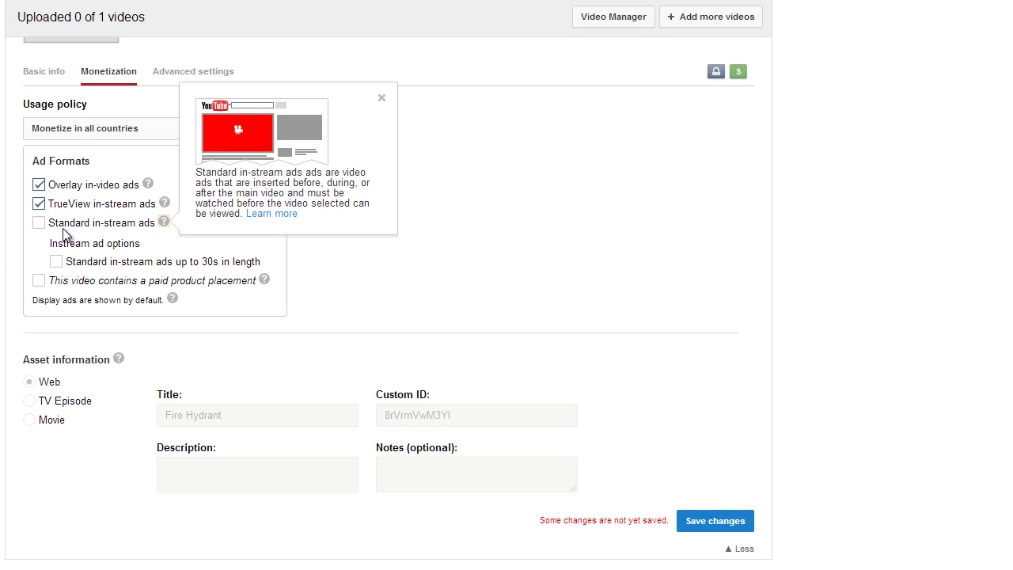
{"action": "left_click", "coordinate": [10, 250]}
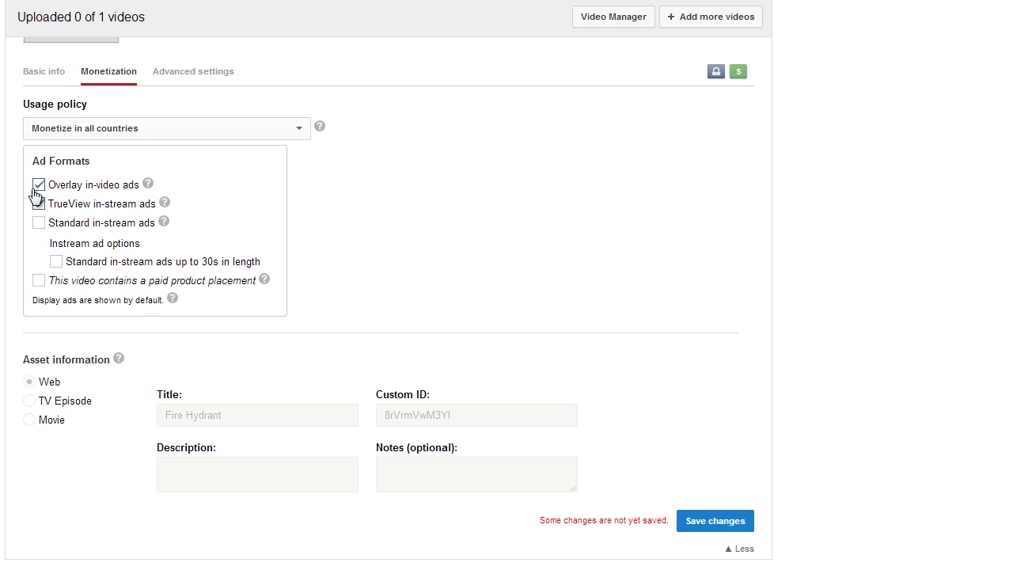
{"action": "left_click", "coordinate": [56, 262]}
{"action": "left_click", "coordinate": [264, 280]}
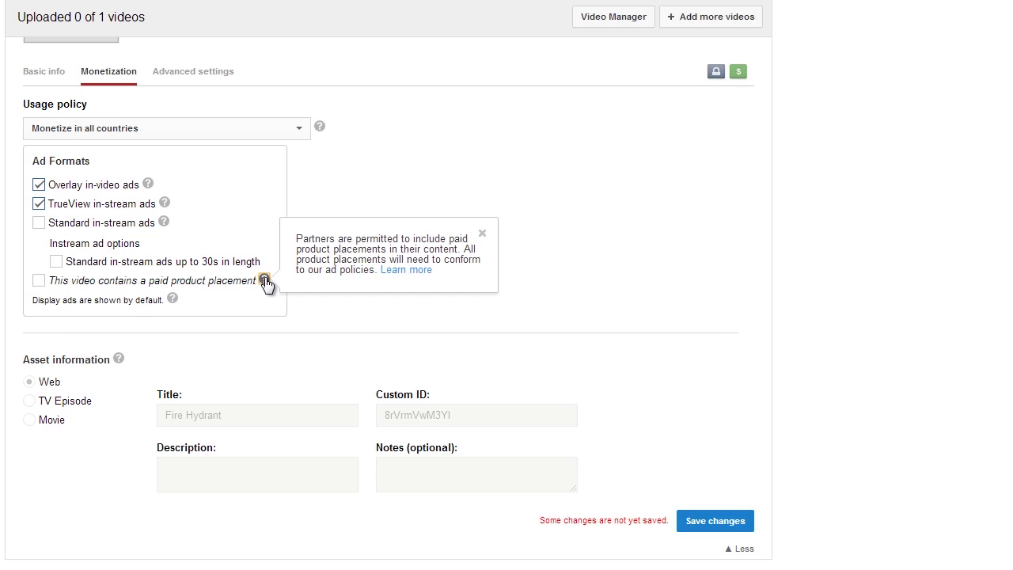
{"action": "left_click", "coordinate": [49, 316]}
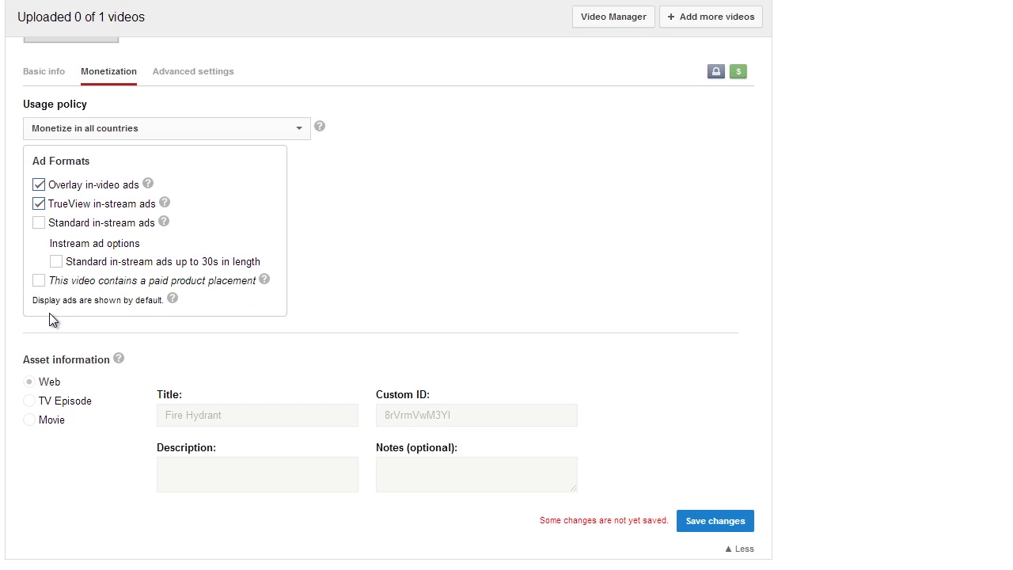
{"action": "scroll", "coordinate": [49, 451], "scroll_direction": "down", "scroll_amount": 1}
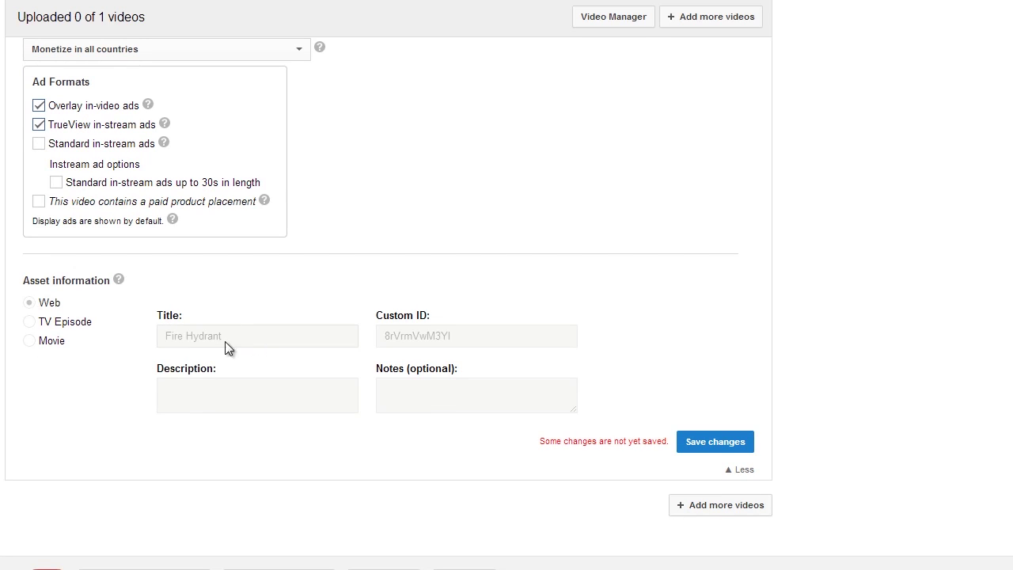
Save the monetization changes, confirm the video is still Private, and return to Monetization.
{"action": "left_click", "coordinate": [716, 443]}
{"action": "scroll", "coordinate": [428, 436], "scroll_direction": "up", "scroll_amount": 2}
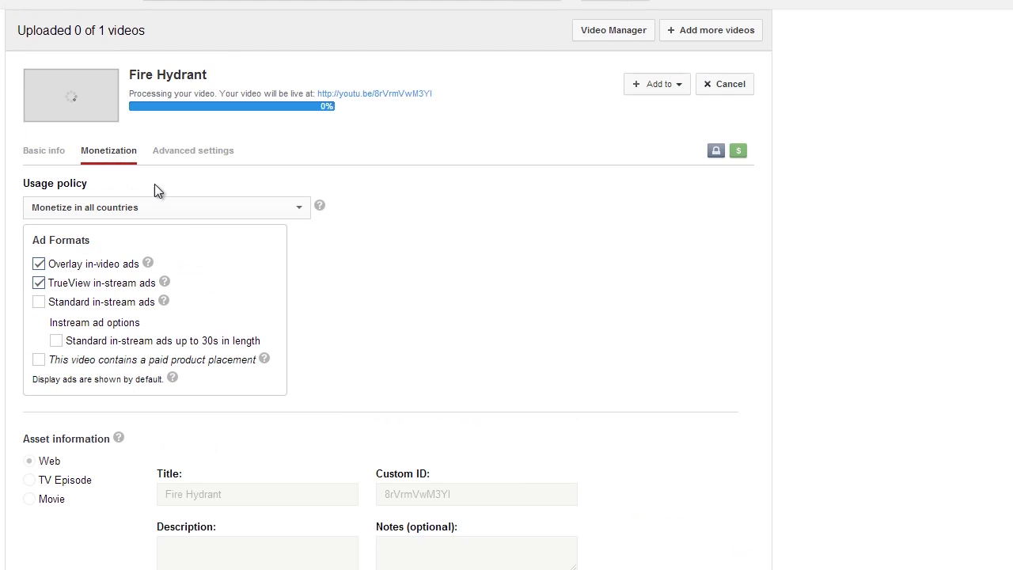
{"action": "left_click", "coordinate": [35, 153]}
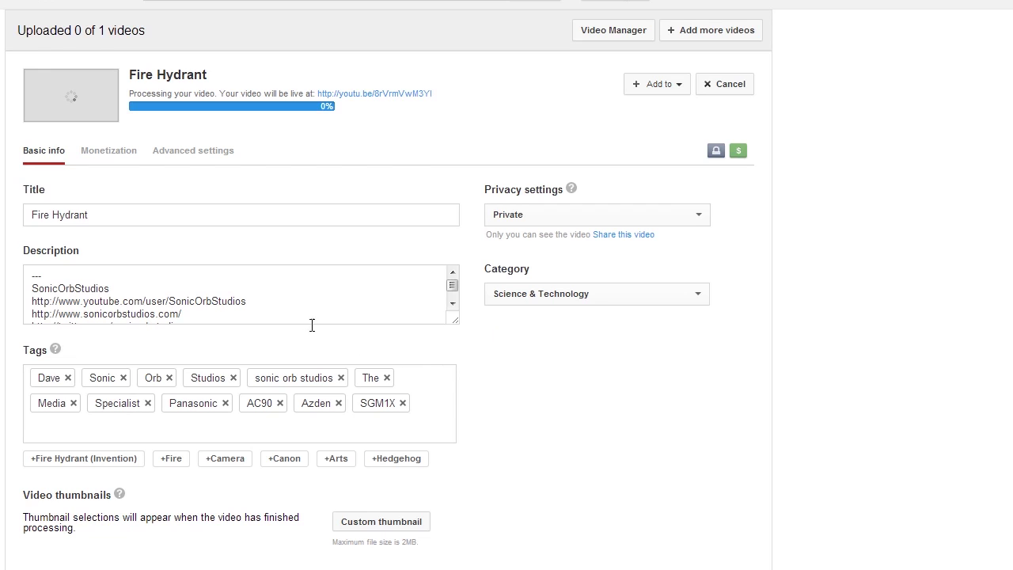
{"action": "left_click", "coordinate": [111, 164]}
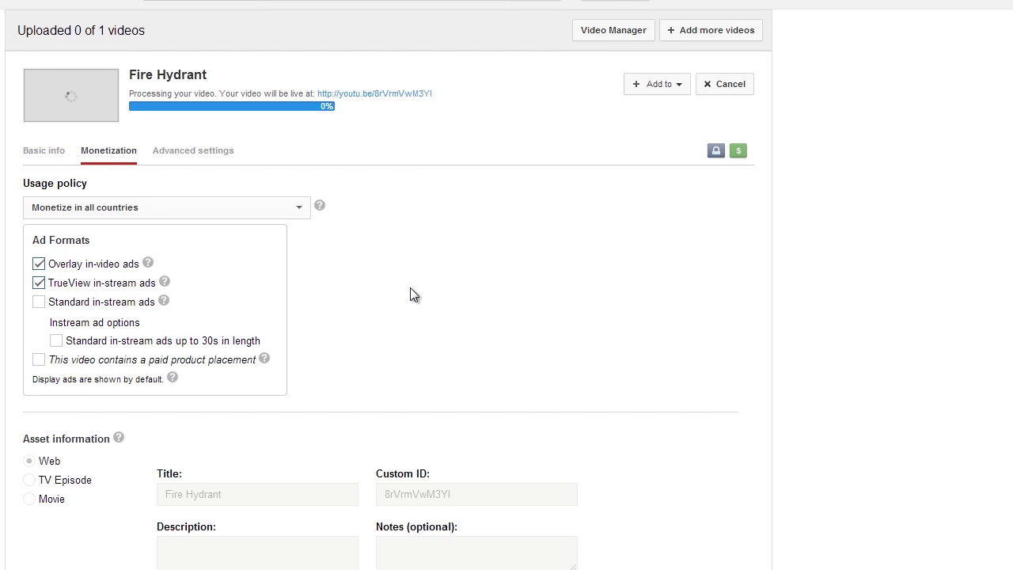